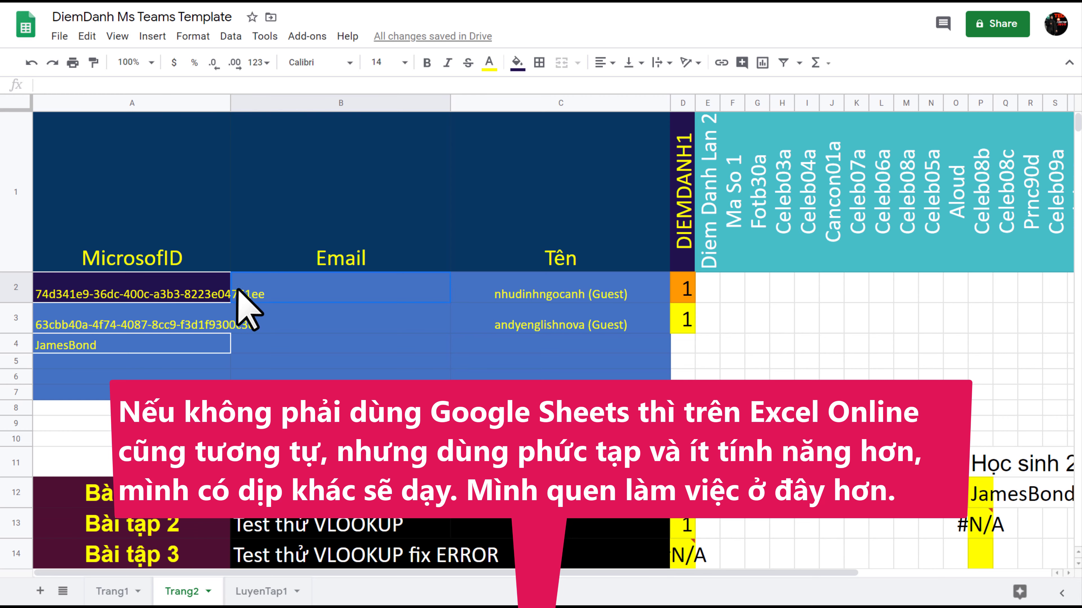
# Step: Select cell B2 in the Email column, skim the sheet, and bring the teacher's Teams chat alongside
pyautogui.click(219, 296)
pyautogui.click(247, 298)
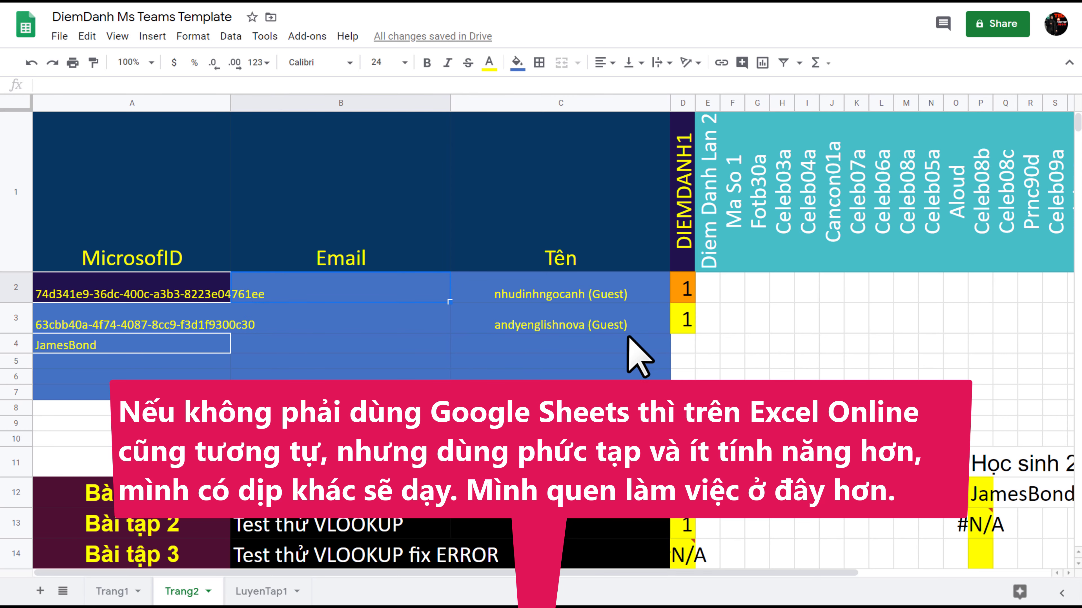
pyautogui.scroll(-2, 629, 341)
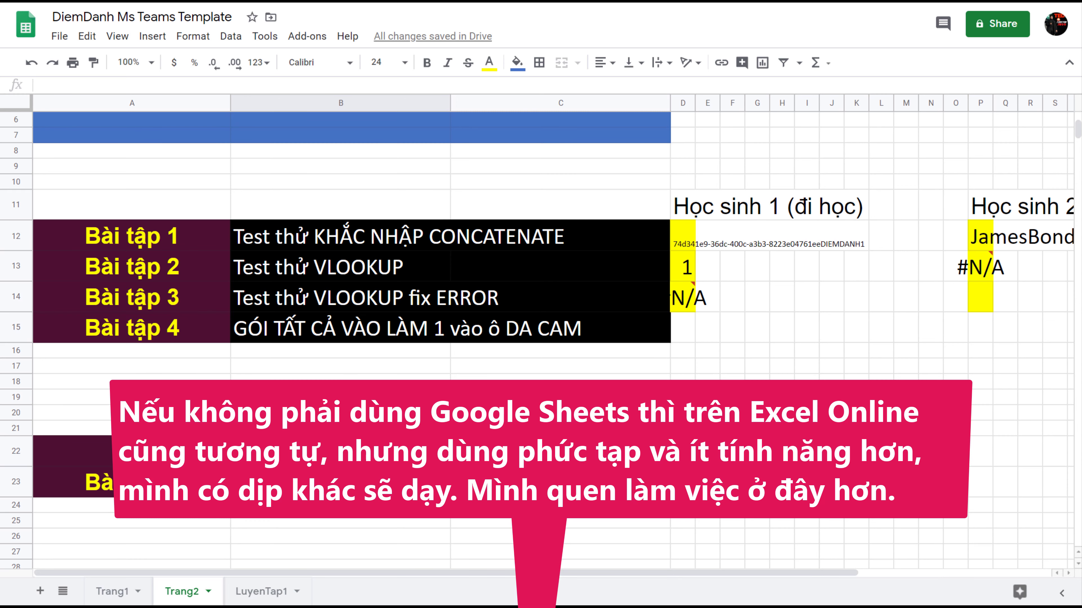
pyautogui.scroll(3, 630, 356)
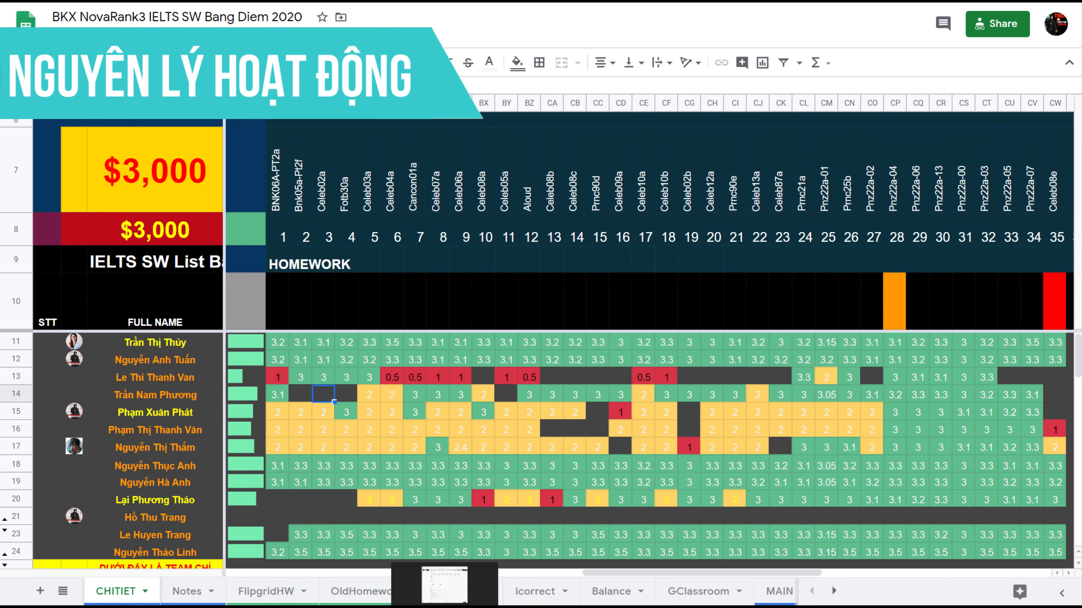
pyautogui.hotkey('alt', 'Tab')
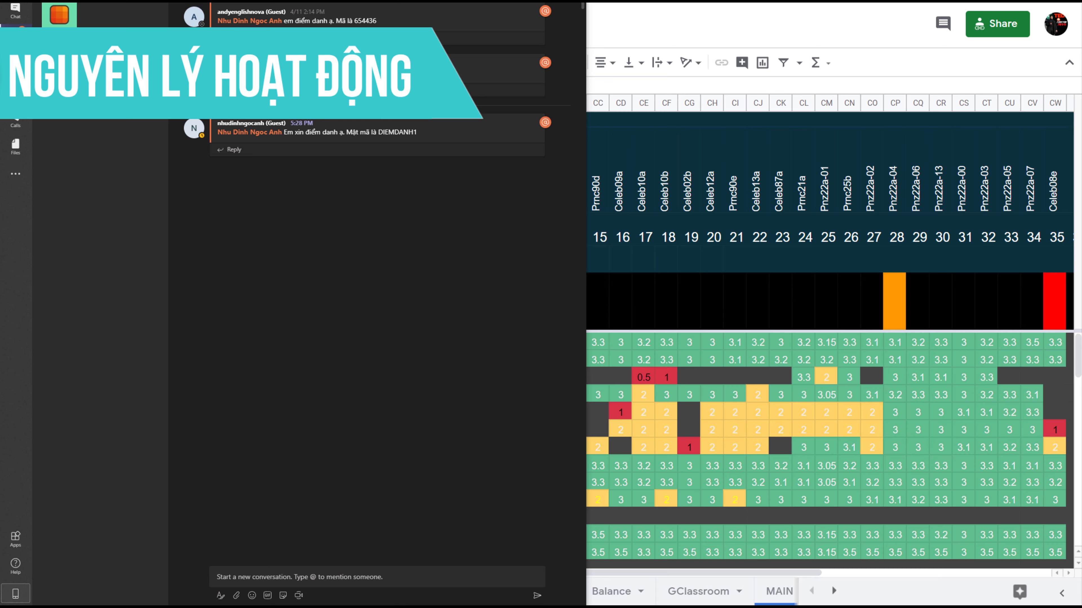
# Step: Dismiss the notification prompt and leave only the code DIEMDANH1 in the student's Teams draft
pyautogui.hotkey('alt', 'Tab')
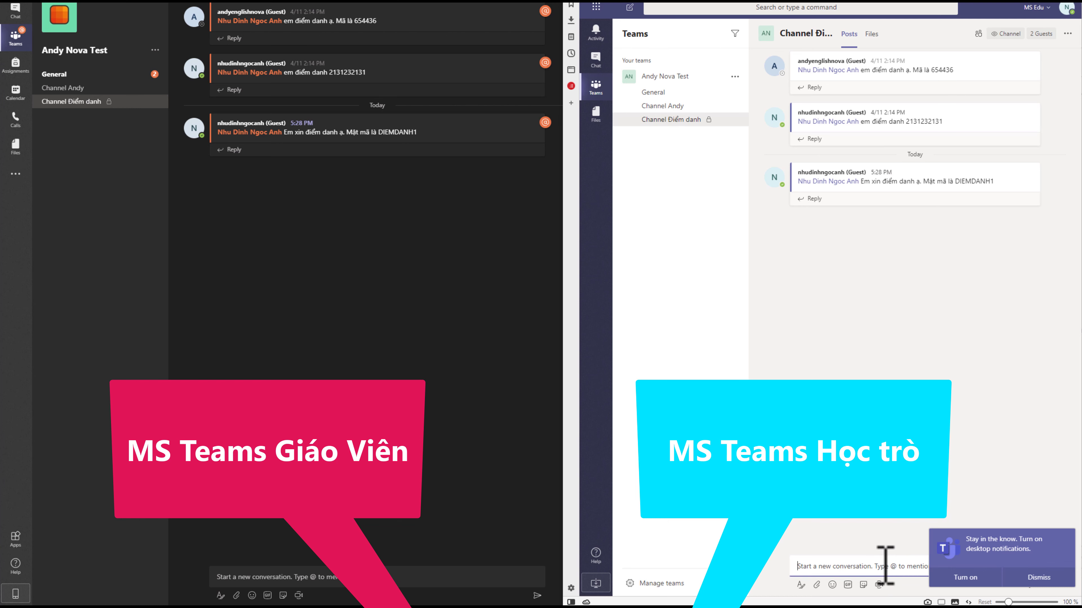
pyautogui.click(1023, 584)
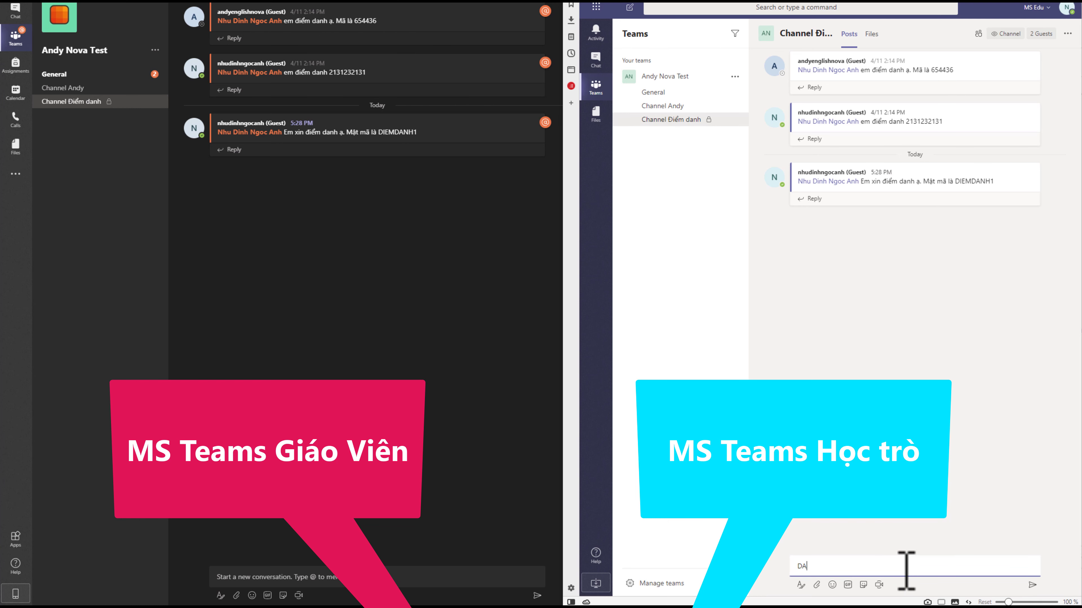
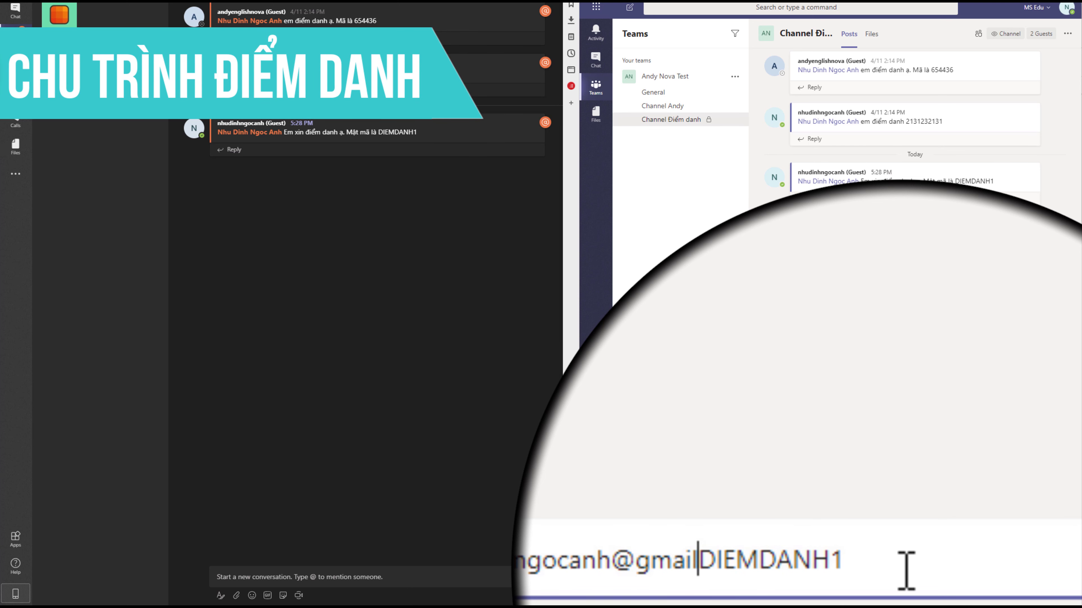
pyautogui.hotkey('ctrl', 'z')
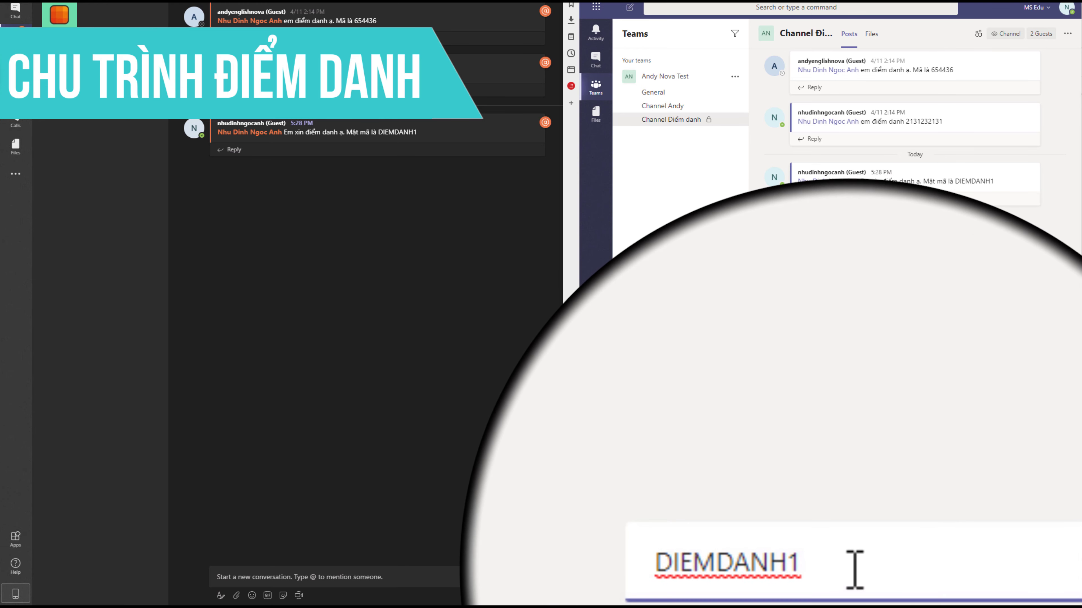
pyautogui.moveTo(852, 572); pyautogui.dragTo(783, 562)
pyautogui.click(838, 570)
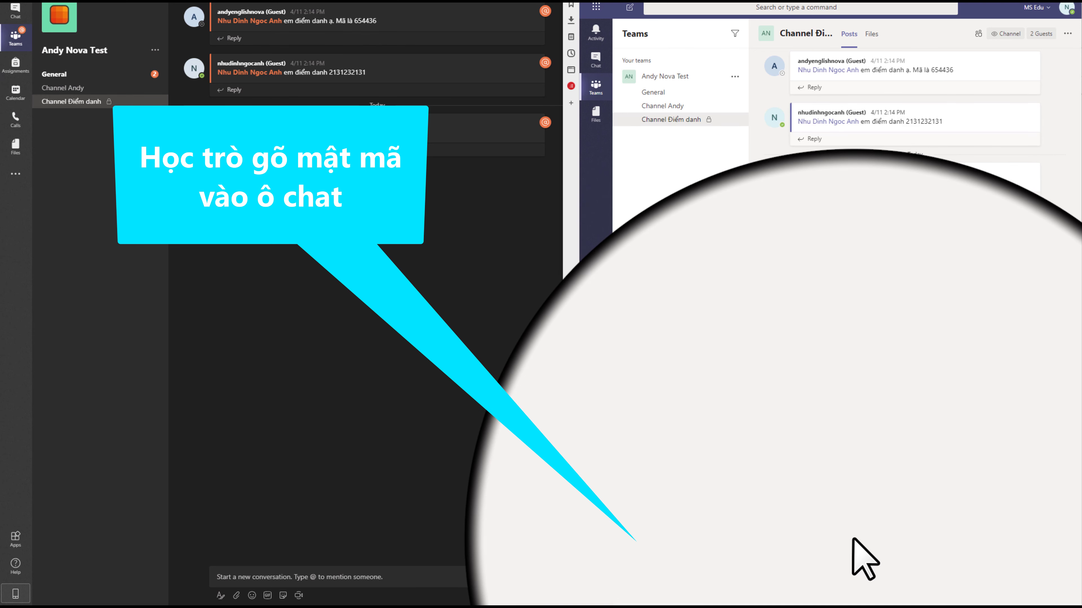
pyautogui.moveTo(869, 568); pyautogui.dragTo(792, 592)
pyautogui.click(854, 566)
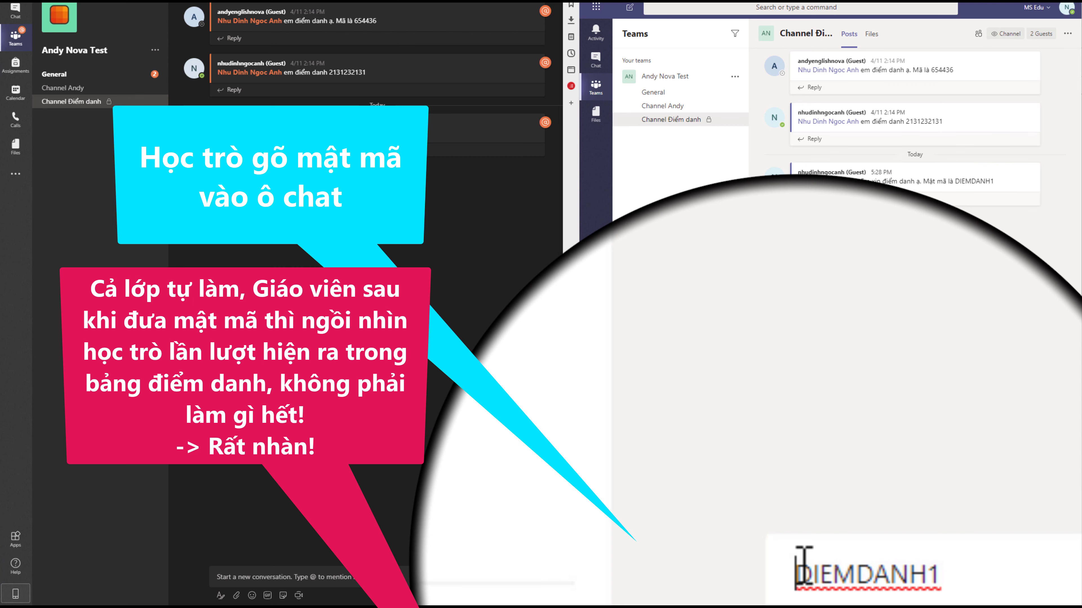
pyautogui.write('@')
pyautogui.press('Return')
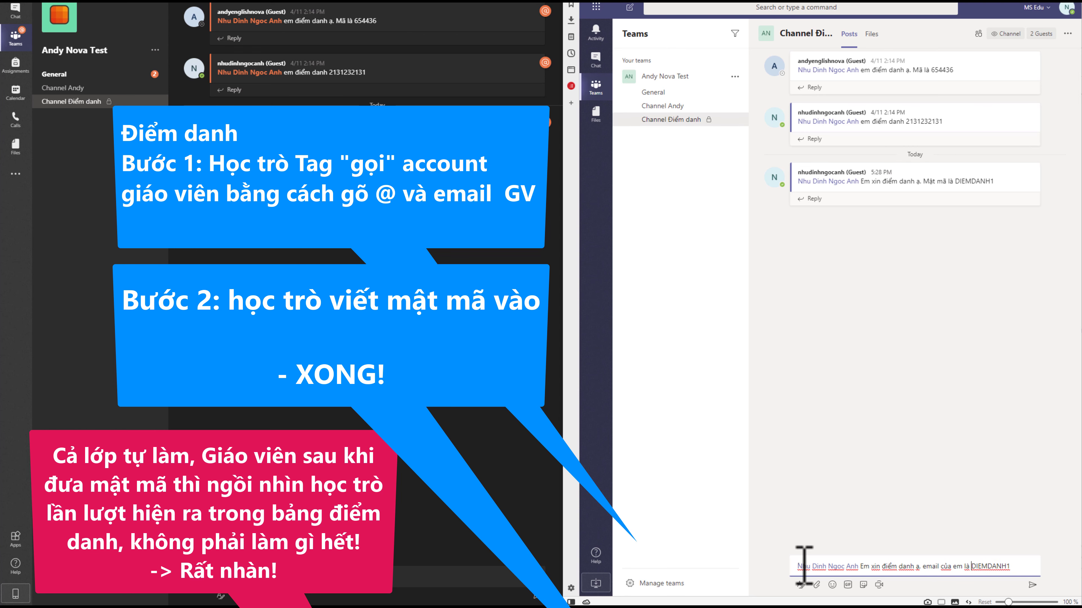
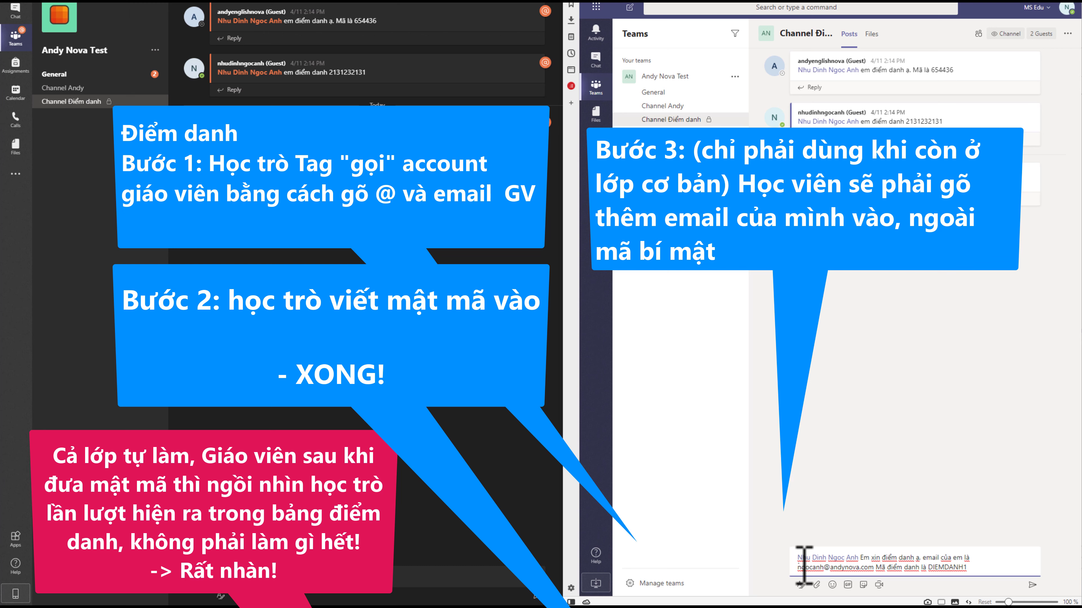
# Step: Add the student's email address ahead of DIEMDANH1 and check the message text
pyautogui.click(975, 568)
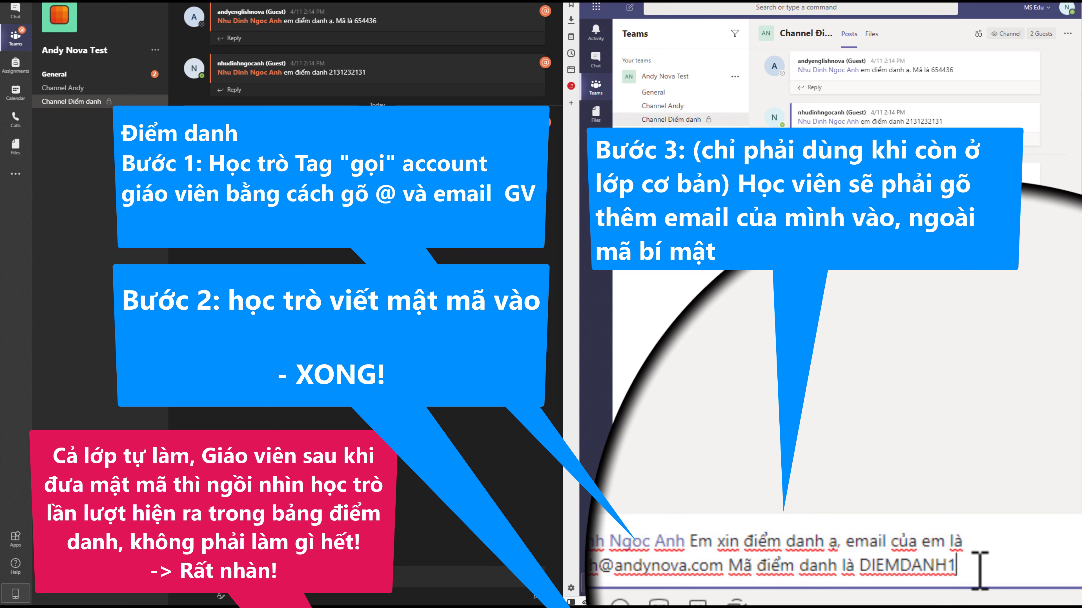
pyautogui.moveTo(979, 568); pyautogui.dragTo(746, 567)
pyautogui.moveTo(977, 570); pyautogui.dragTo(985, 573)
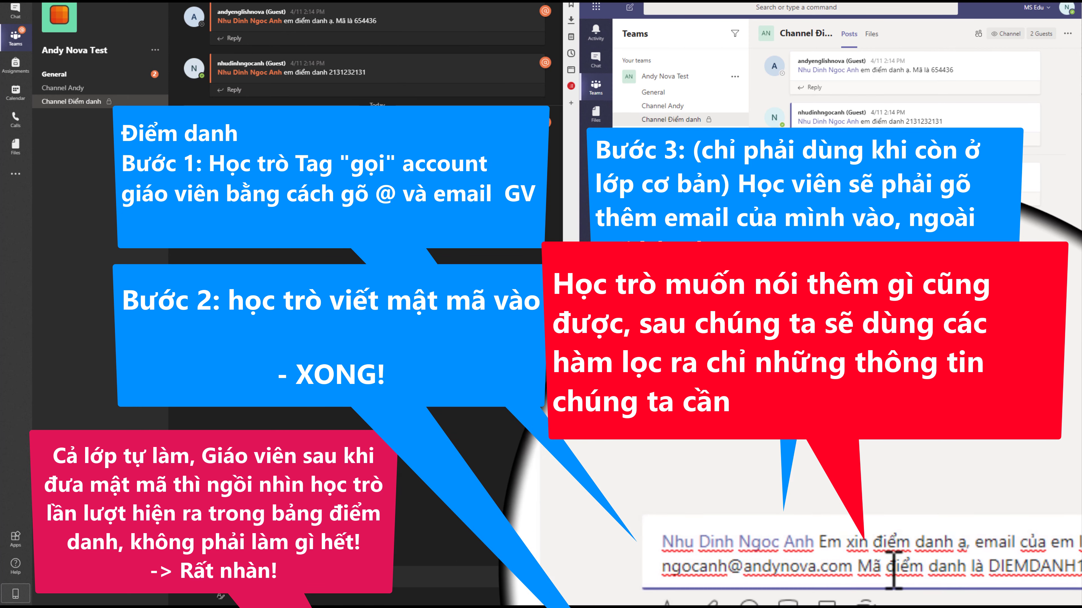
pyautogui.moveTo(950, 566); pyautogui.dragTo(766, 567)
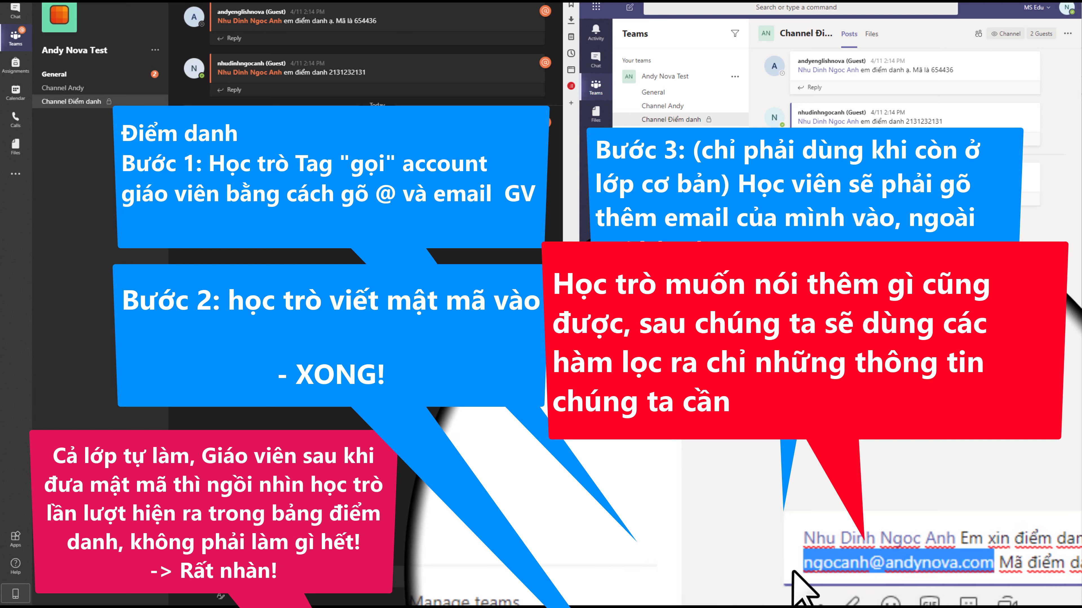
pyautogui.moveTo(858, 566); pyautogui.dragTo(887, 571)
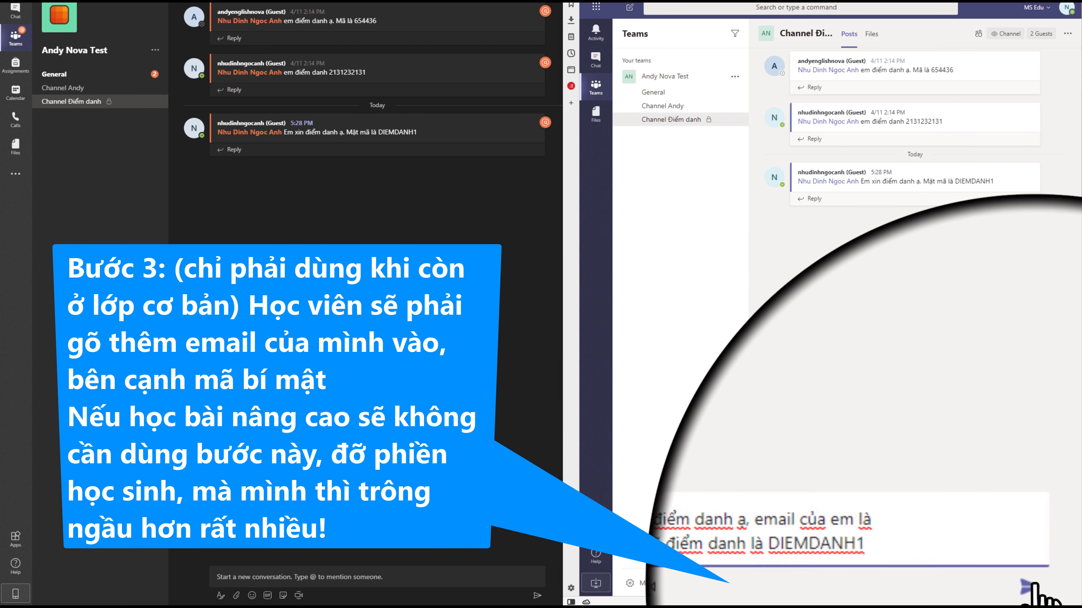
pyautogui.press('Return')
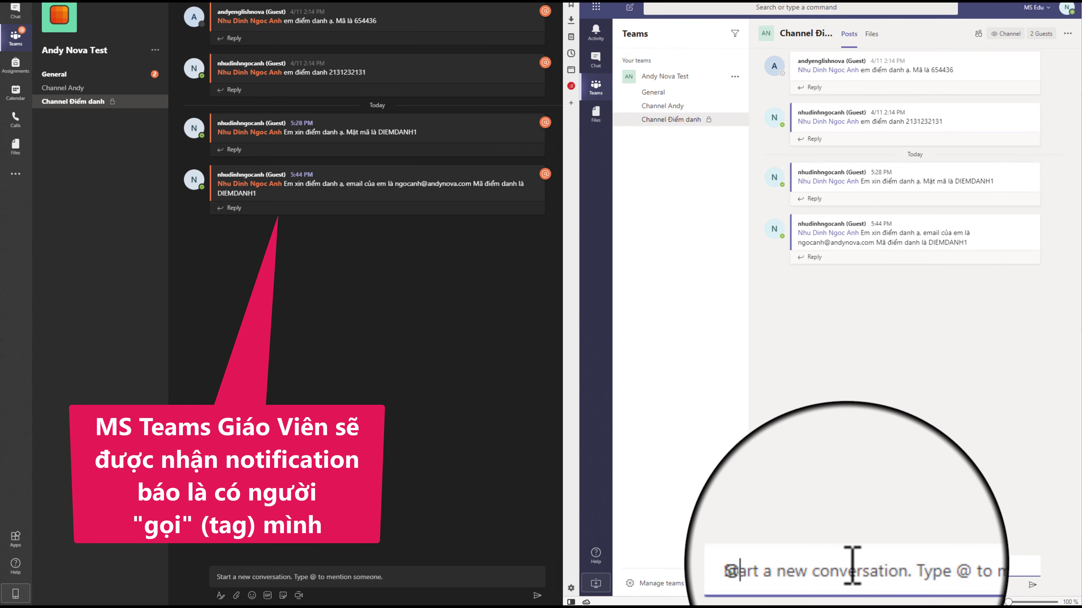
pyautogui.write('@')
pyautogui.click(896, 516)
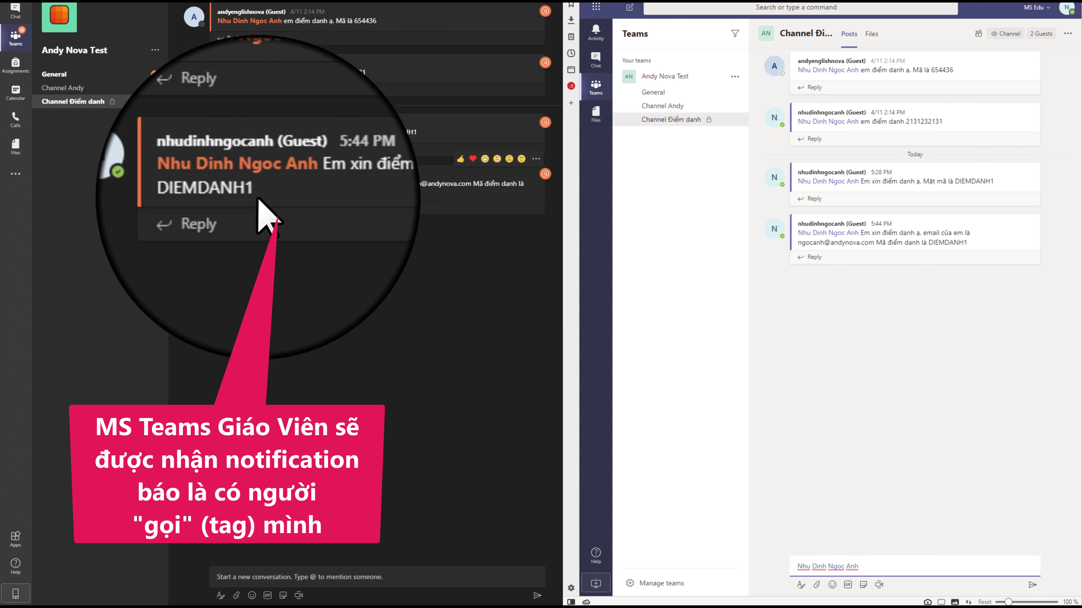
pyautogui.moveTo(255, 174)
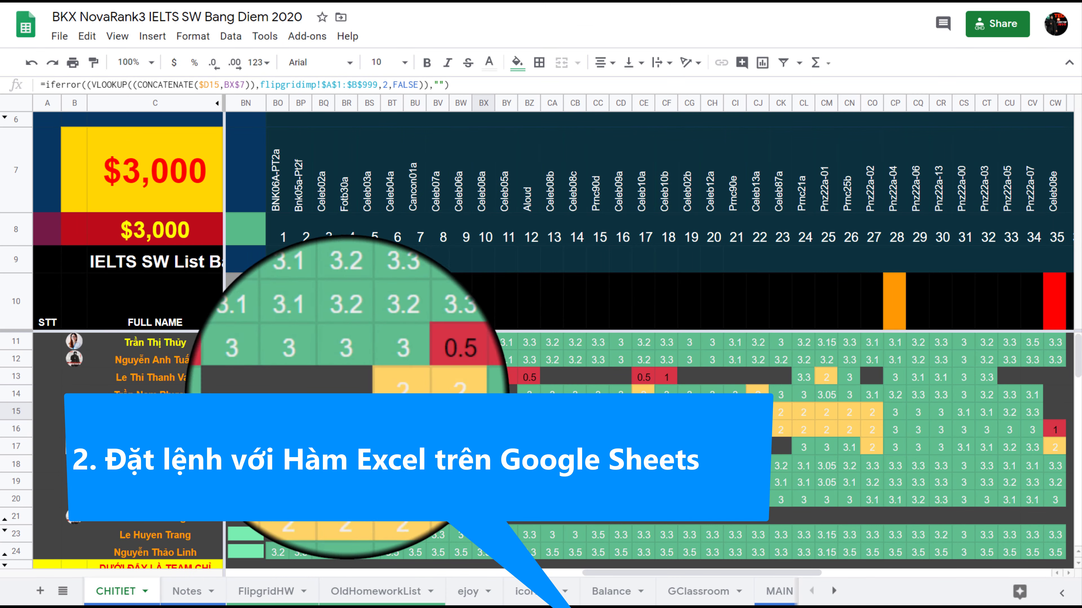
# Step: Inspect the IFERROR/VLOOKUP/CONCATENATE lookup formulas in cells BO11 and BO12
pyautogui.click(301, 360)
pyautogui.click(278, 360)
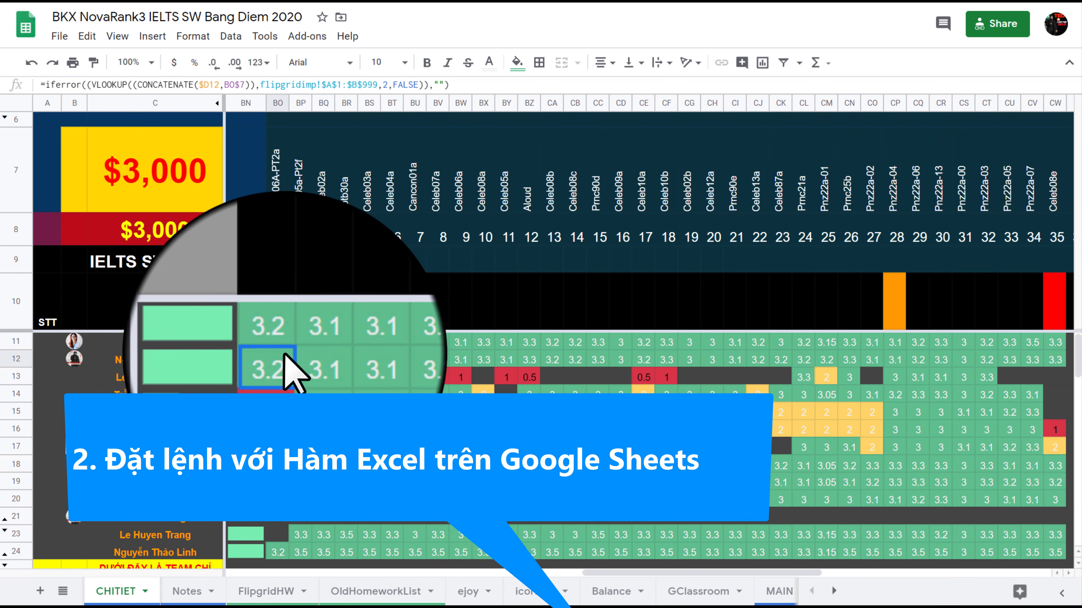
pyautogui.click(277, 342)
pyautogui.click(277, 360)
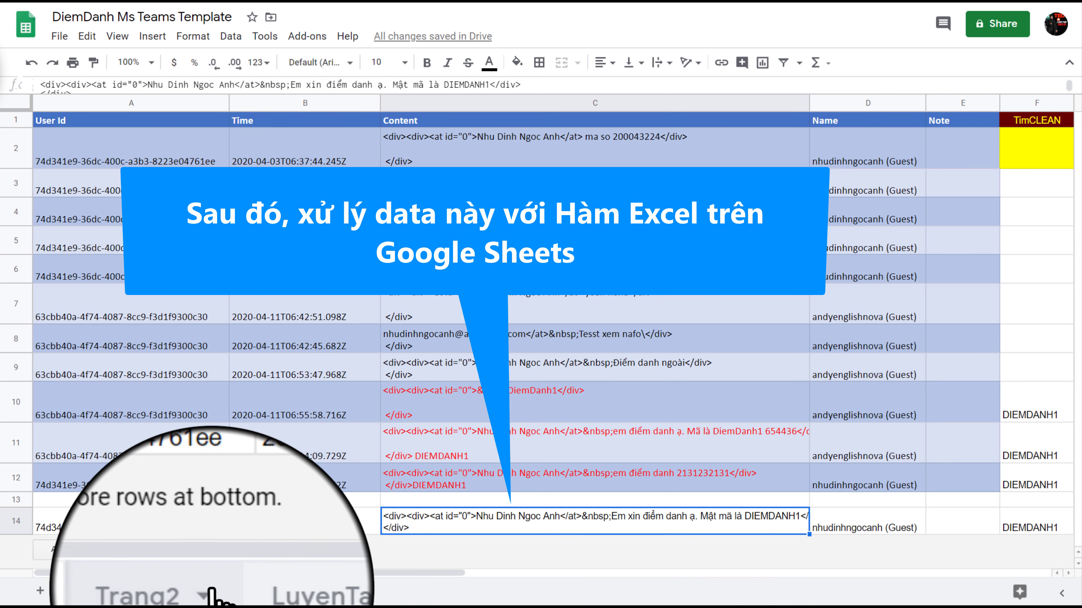
# Step: Switch to the Trang2 sheet, zoom out, and inspect the attendance formula in cell D2
pyautogui.click(176, 594)
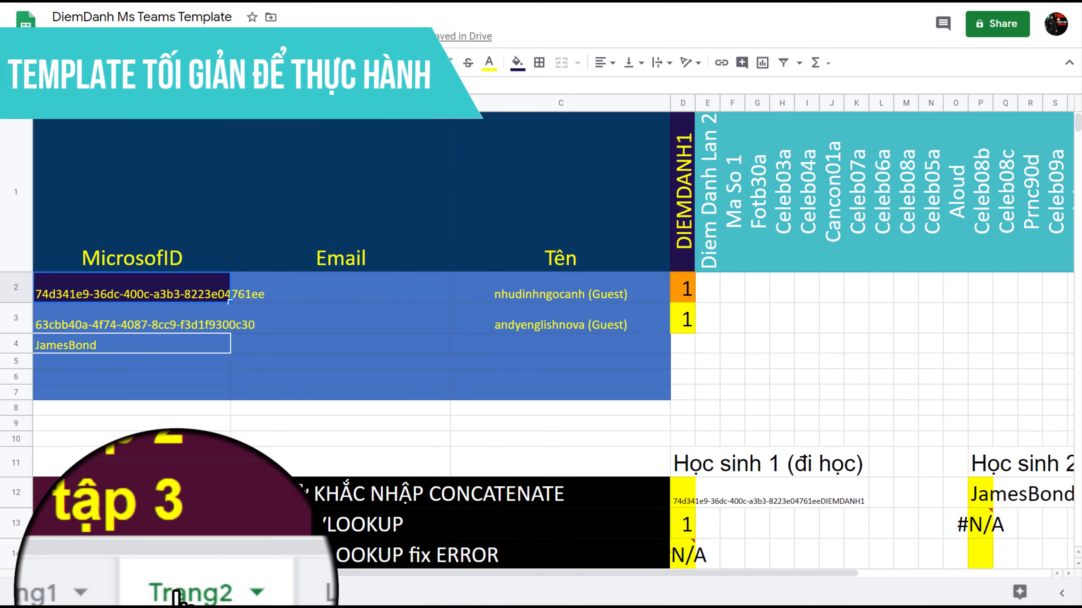
pyautogui.scroll(-5, 229, 471)
pyautogui.scroll(5, 232, 473)
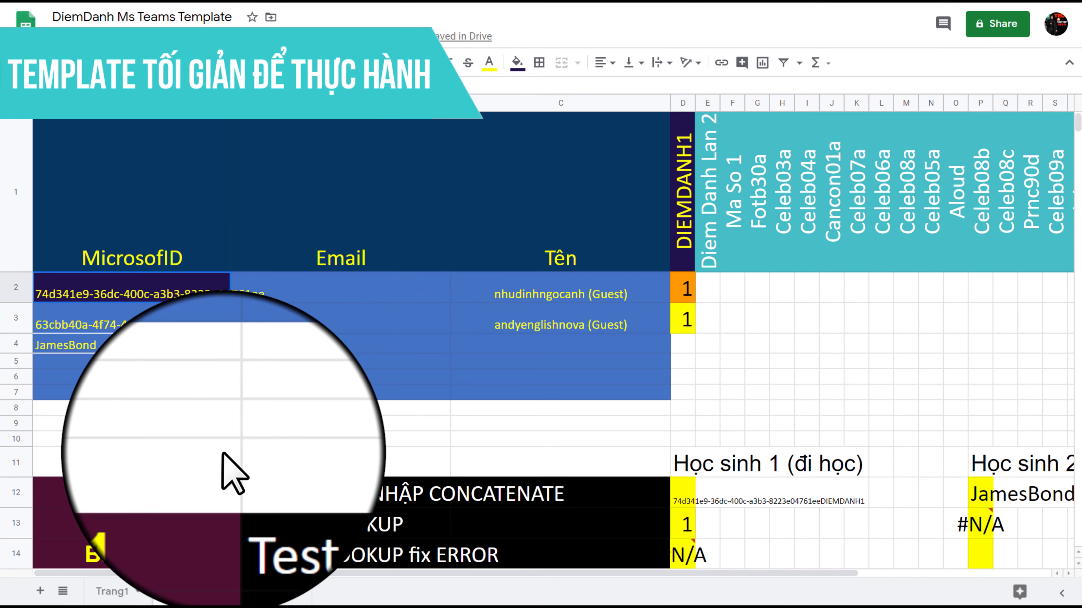
pyautogui.hotkey('ctrl', '0')
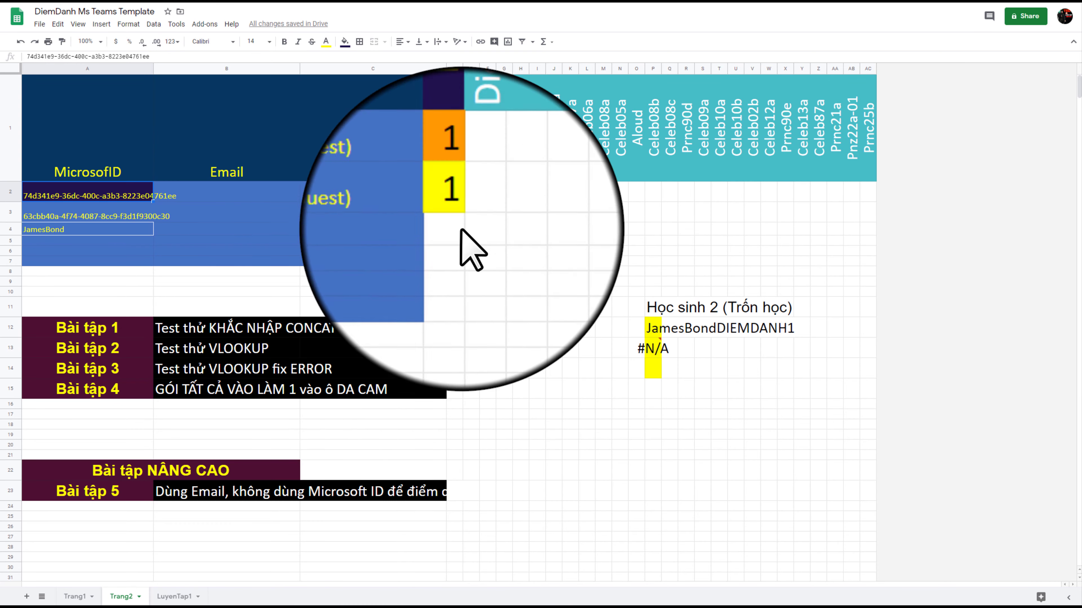
pyautogui.click(454, 192)
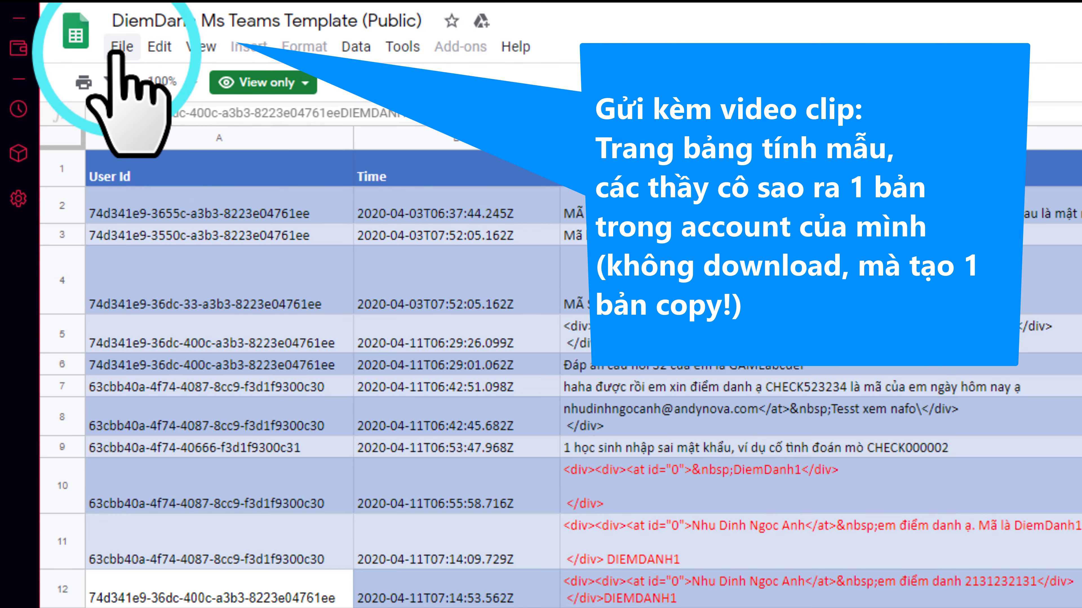
# Step: Point out the public template's File > Make a copy option instead of Download
pyautogui.click(115, 51)
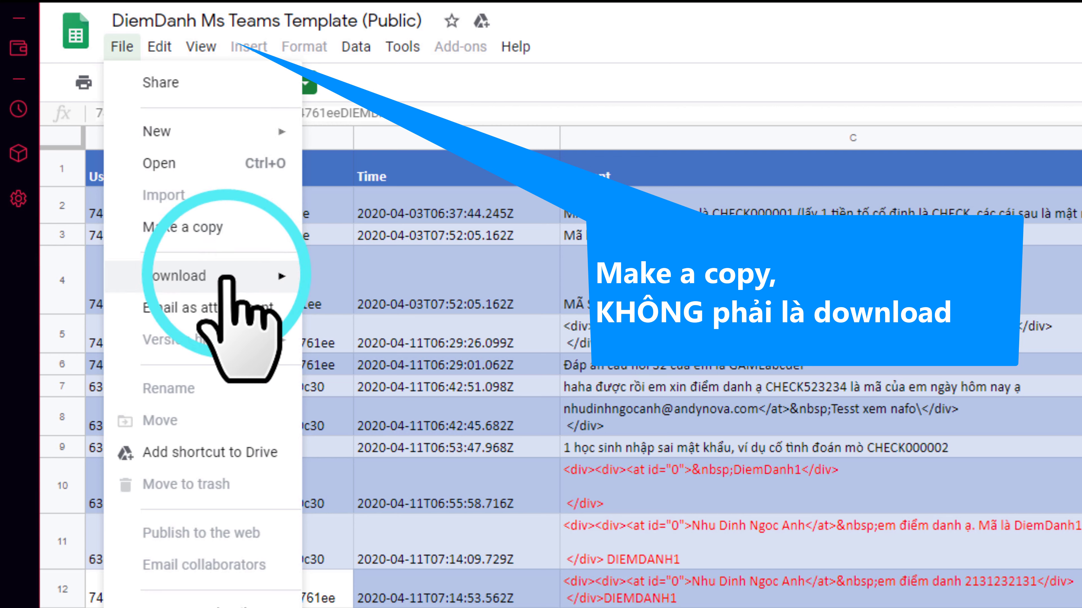
pyautogui.moveTo(218, 273)
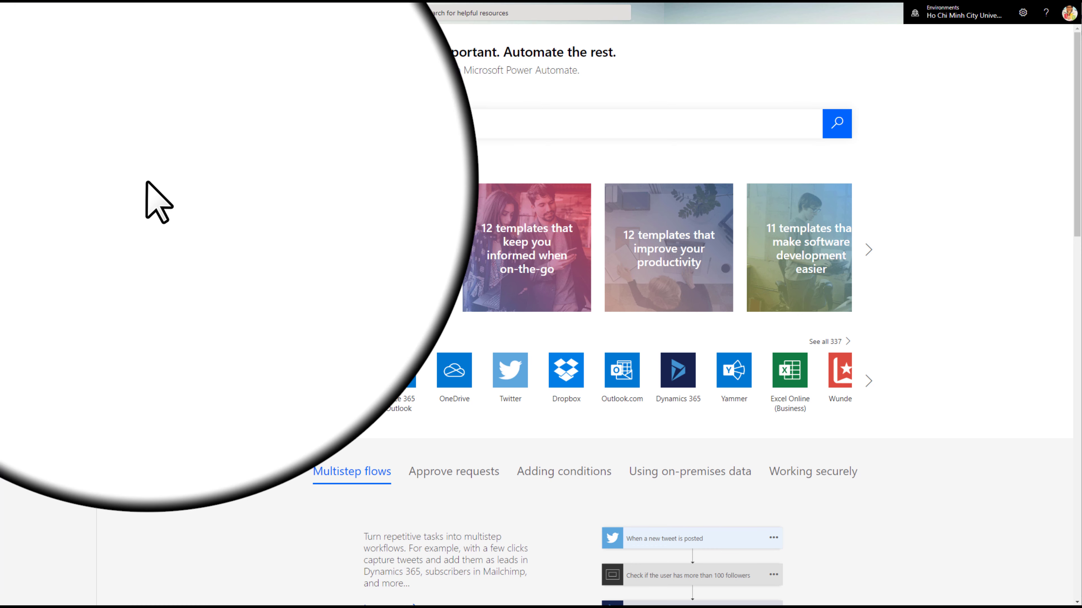
# Step: Create a flow from a template and search the gallery for 'teams mention'
pyautogui.click(53, 117)
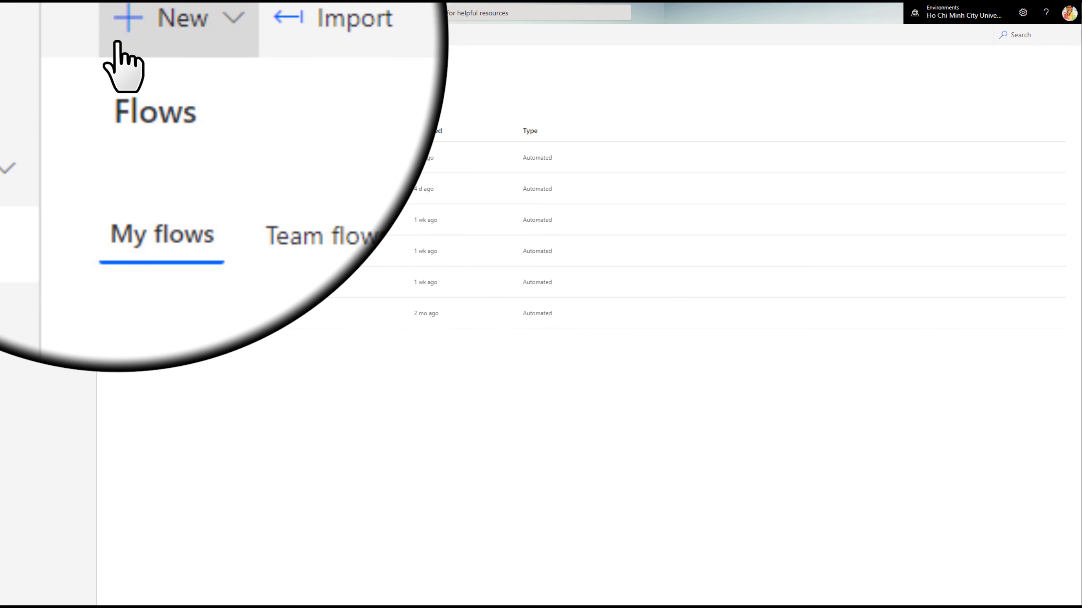
pyautogui.click(123, 35)
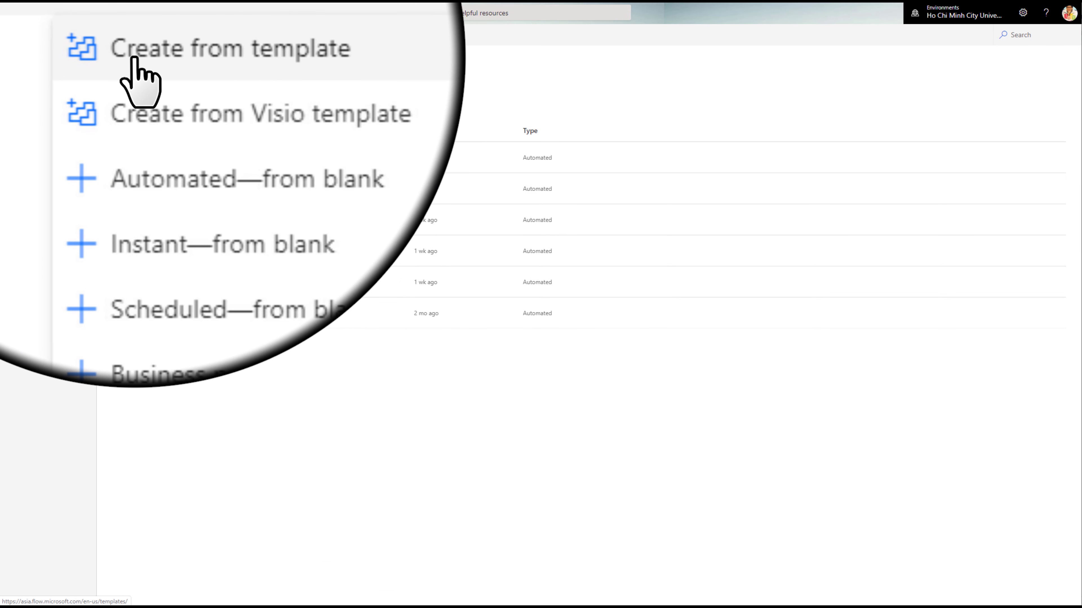
pyautogui.click(133, 59)
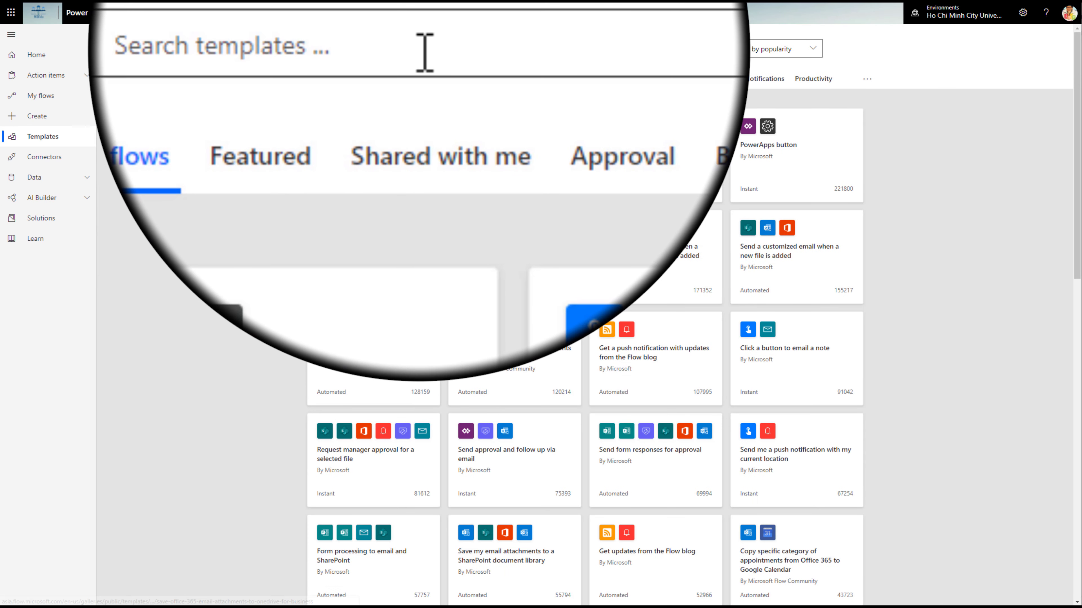
pyautogui.click(424, 52)
pyautogui.write('teams')
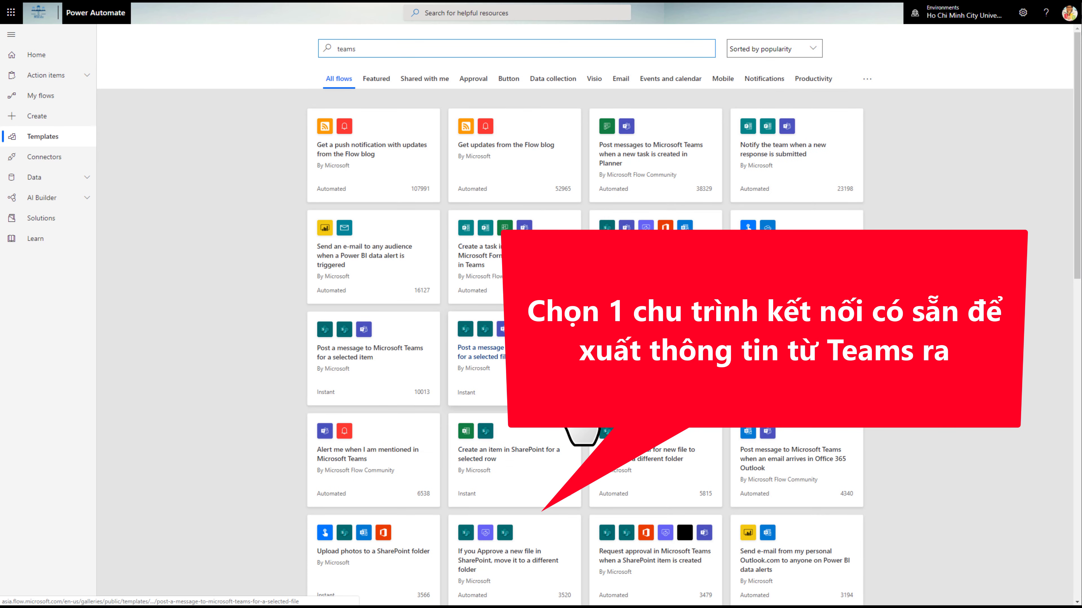
pyautogui.write('ntion')
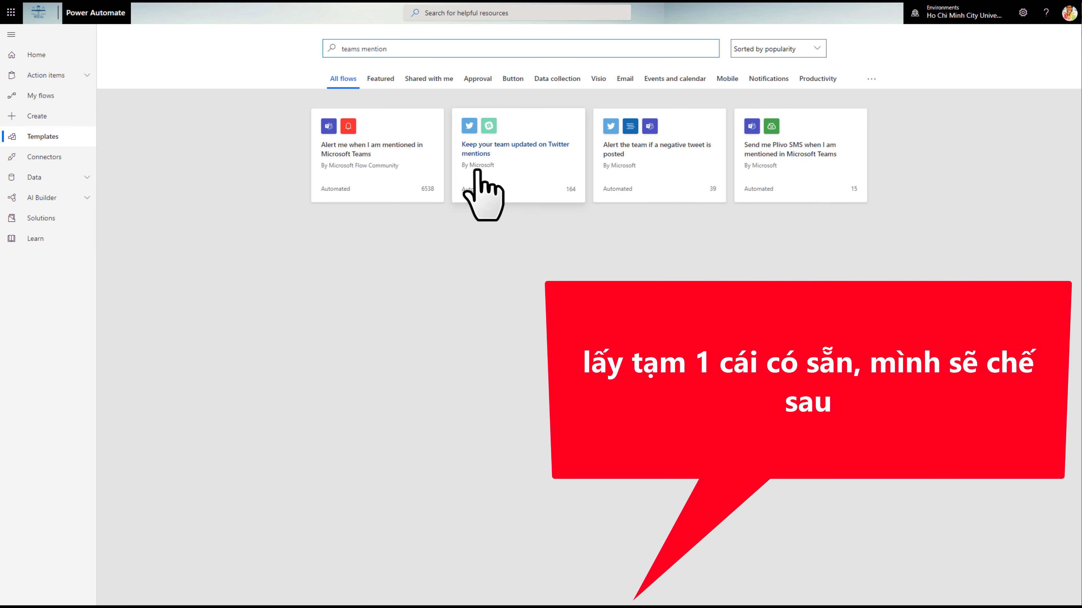
# Step: Create a flow from 'Alert me when I am mentioned in Microsoft Teams' with its connections authorized
pyautogui.click(386, 149)
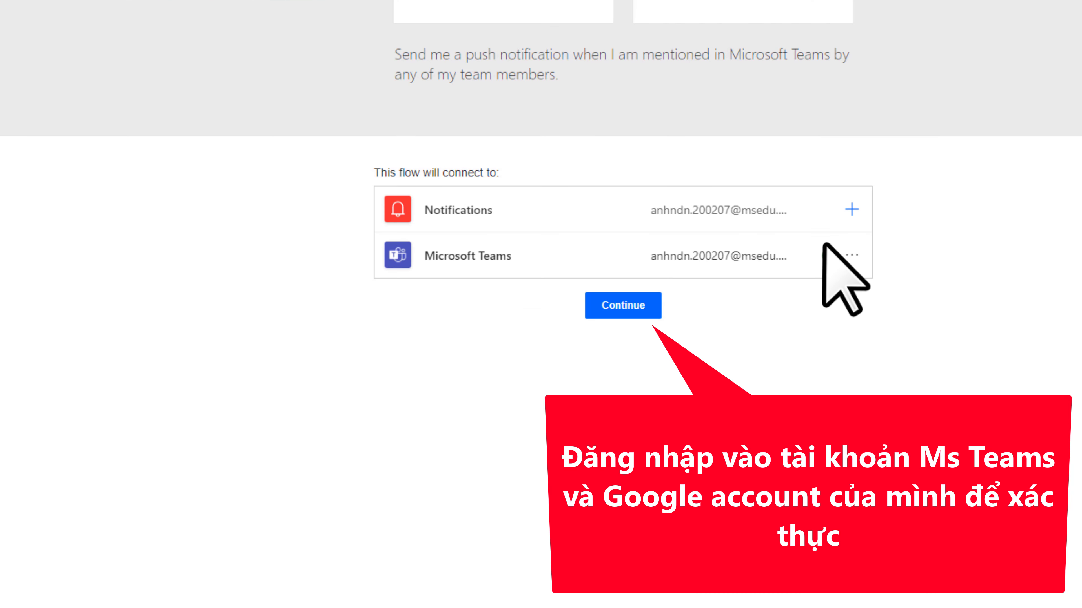
pyautogui.click(629, 303)
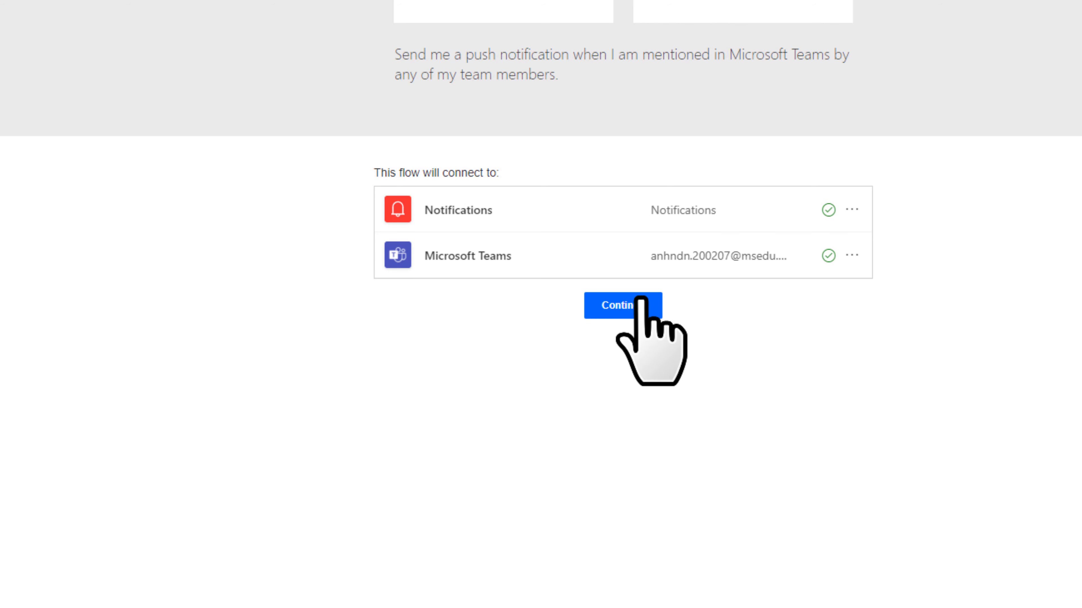
pyautogui.click(629, 303)
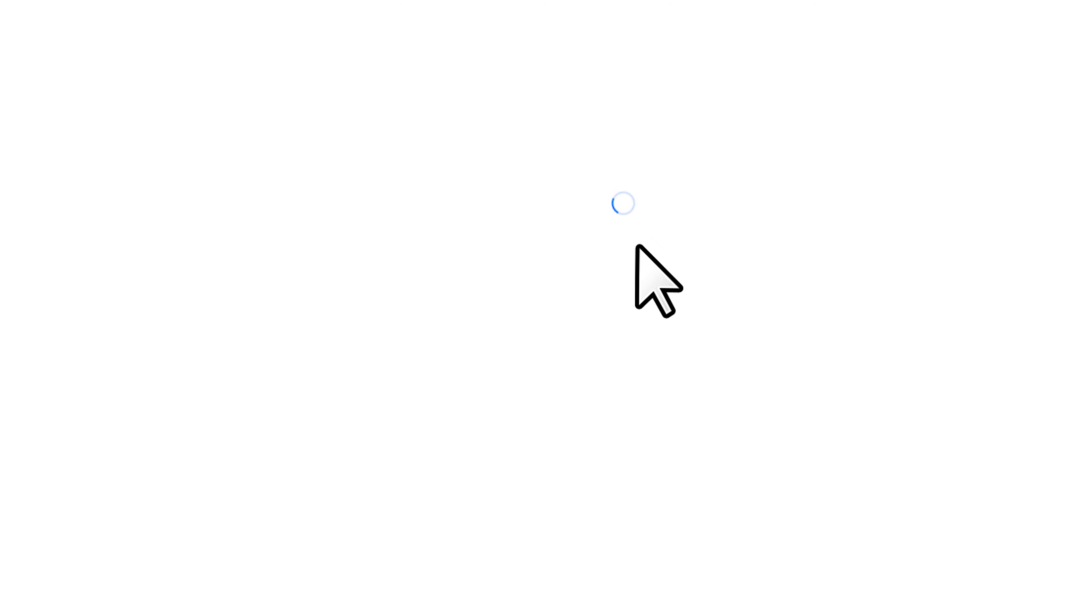